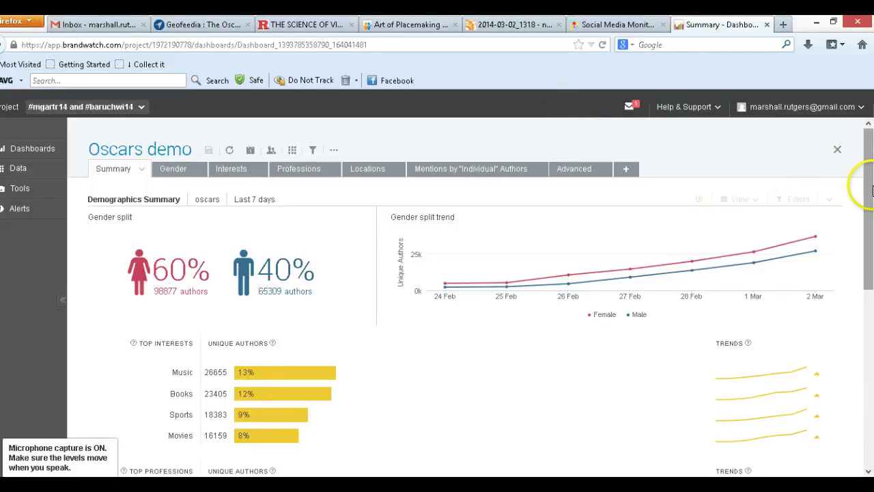
# Scroll the Gender view to see the 60% female, 40% male author split.
pyautogui.moveTo(871, 191); pyautogui.dragTo(869, 194)
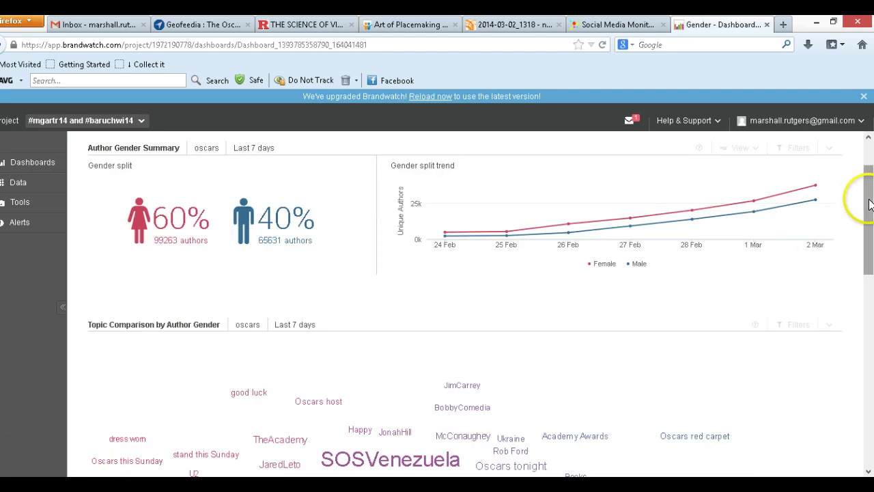
pyautogui.moveTo(868, 198); pyautogui.dragTo(870, 360)
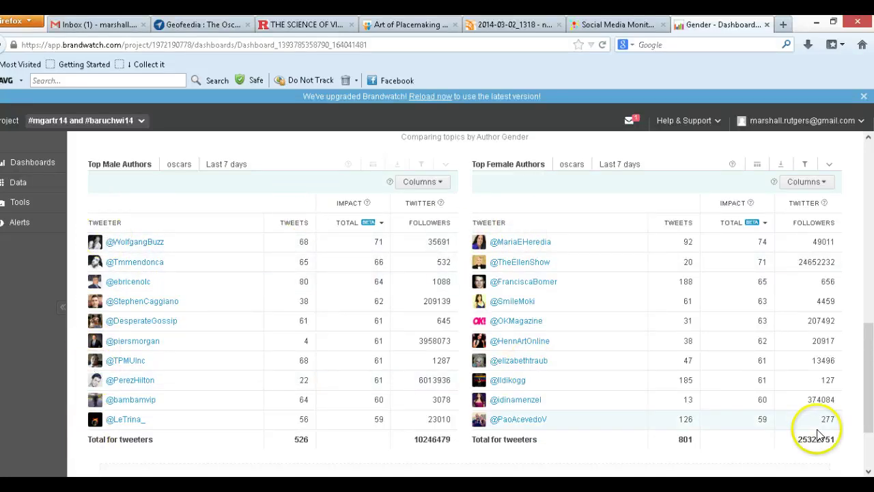
pyautogui.moveTo(871, 428); pyautogui.dragTo(860, 220)
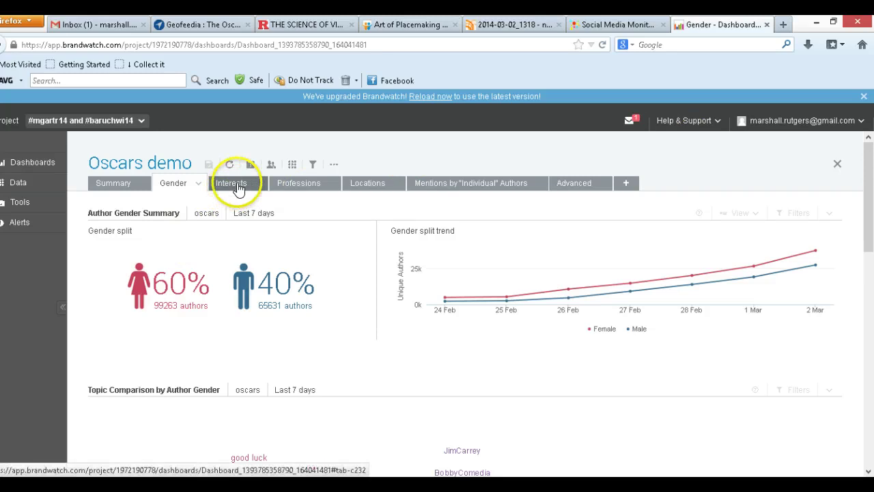
# Try the Interests view's filters and word-cloud menu, then review Business and Technology top authors.
pyautogui.click(237, 186)
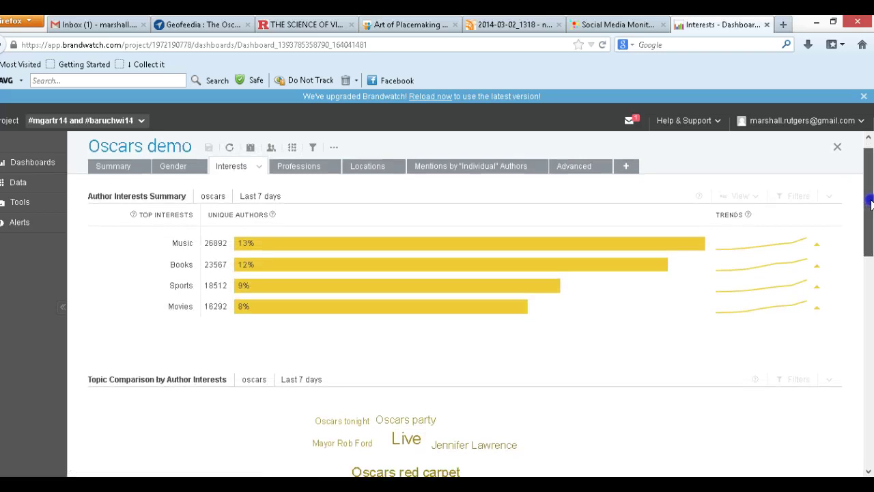
pyautogui.moveTo(870, 194)
pyautogui.mouseDown()
pyautogui.moveTo(871, 322)
pyautogui.moveTo(867, 244)
pyautogui.mouseUp()
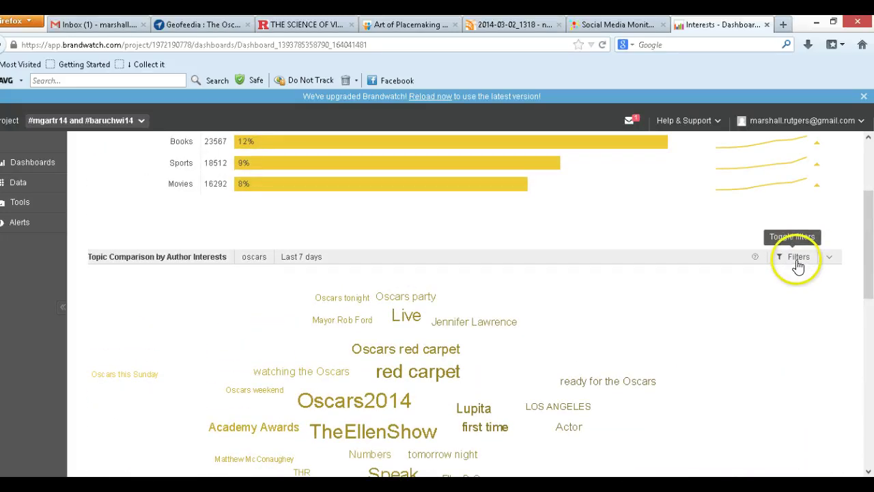
pyautogui.click(796, 262)
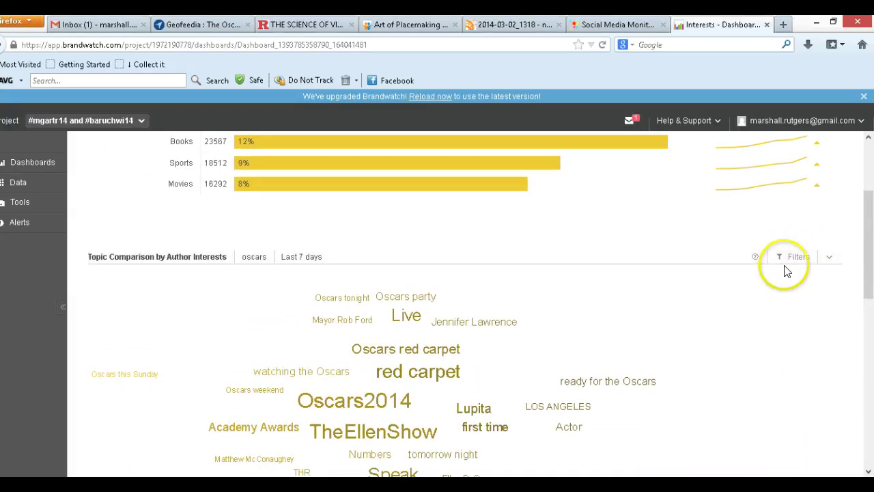
pyautogui.click(574, 280)
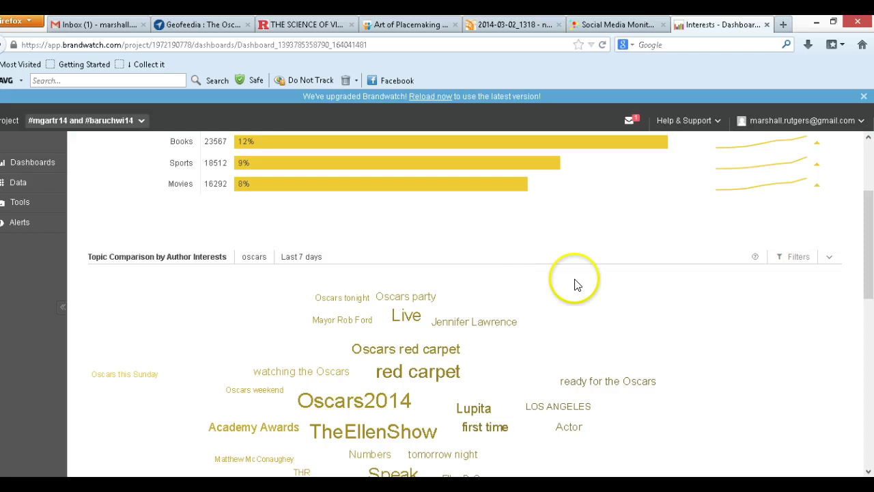
pyautogui.click(829, 258)
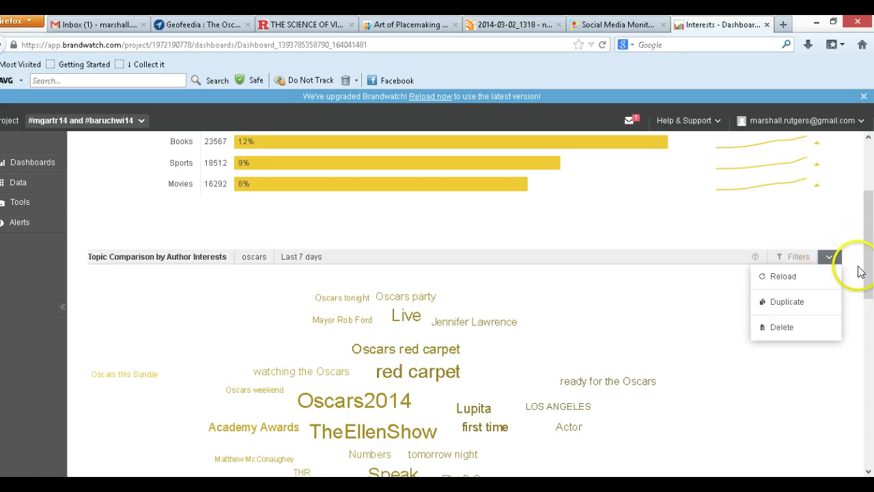
pyautogui.moveTo(869, 247)
pyautogui.mouseDown()
pyautogui.moveTo(870, 403)
pyautogui.moveTo(862, 341)
pyautogui.moveTo(864, 366)
pyautogui.mouseUp()
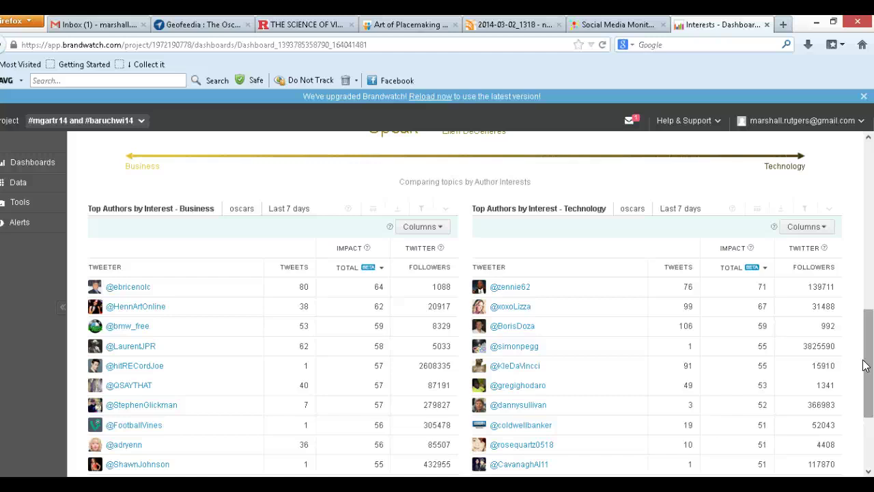
# Scroll the Professions view, start renaming the Journalist top authors table, then return to the top.
pyautogui.moveTo(868, 224); pyautogui.dragTo(867, 362)
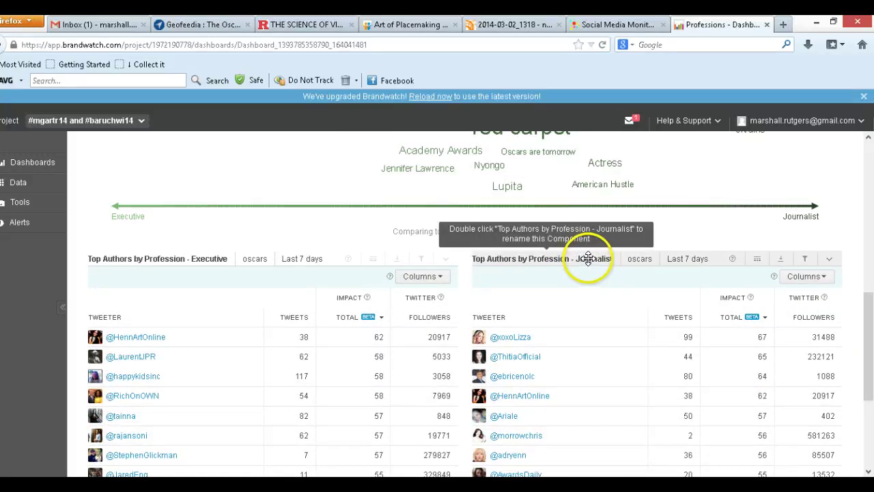
pyautogui.doubleClick(588, 258)
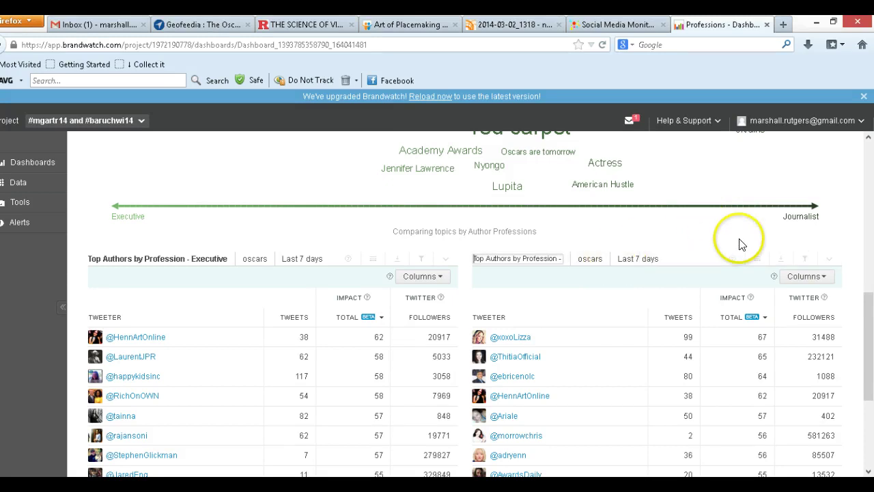
pyautogui.moveTo(655, 258)
pyautogui.moveTo(870, 300)
pyautogui.mouseDown()
pyautogui.moveTo(869, 351)
pyautogui.moveTo(852, 164)
pyautogui.mouseUp()
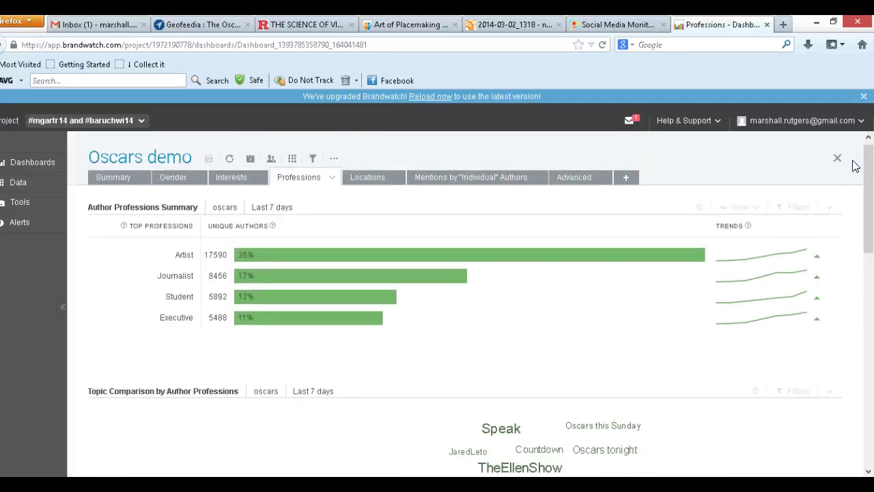
# Scroll through the Locations country tables and world mentions map, then back to the top.
pyautogui.moveTo(868, 196); pyautogui.dragTo(864, 356)
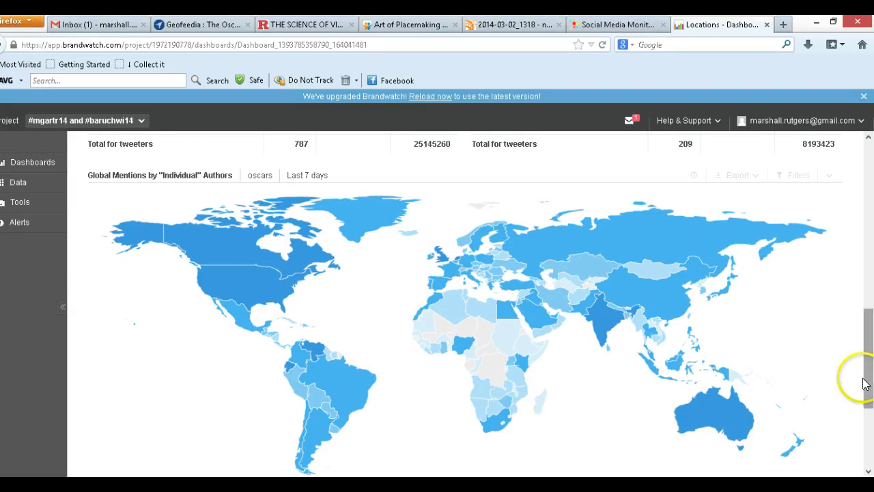
pyautogui.moveTo(864, 381); pyautogui.dragTo(858, 193)
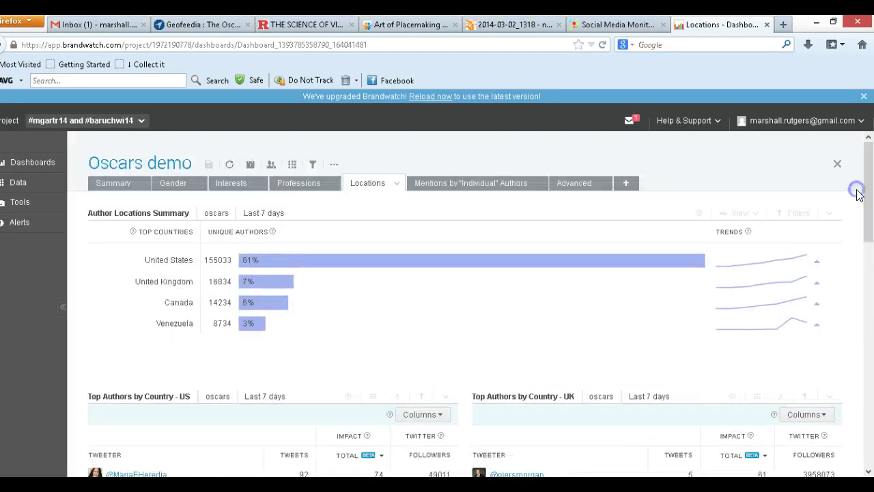
# Browse the 439,596 individual-author mentions with sentiment, gender, profession and interests.
pyautogui.click(507, 189)
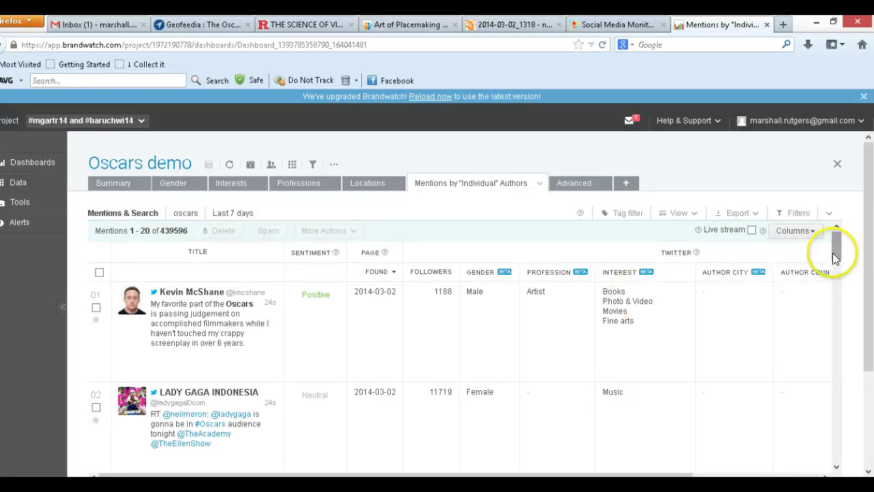
pyautogui.moveTo(837, 254)
pyautogui.mouseDown()
pyautogui.moveTo(837, 268)
pyautogui.moveTo(831, 239)
pyautogui.mouseUp()
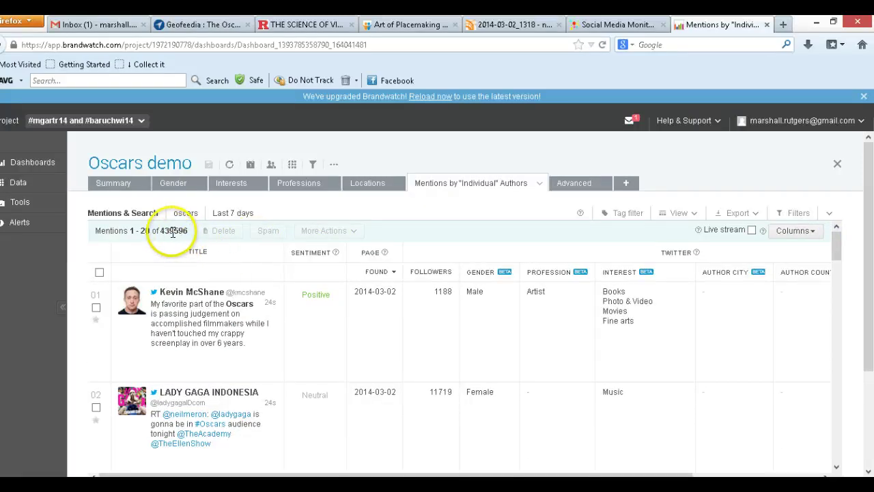
pyautogui.click(183, 232)
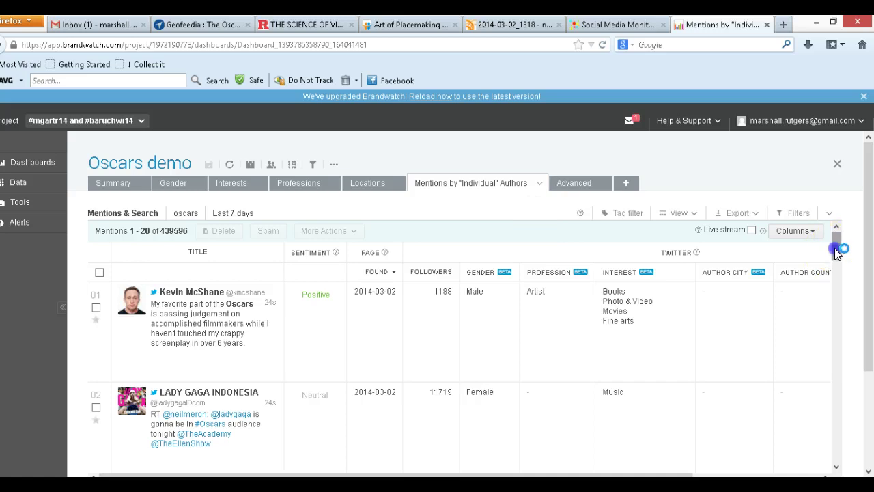
pyautogui.moveTo(836, 239); pyautogui.dragTo(841, 319)
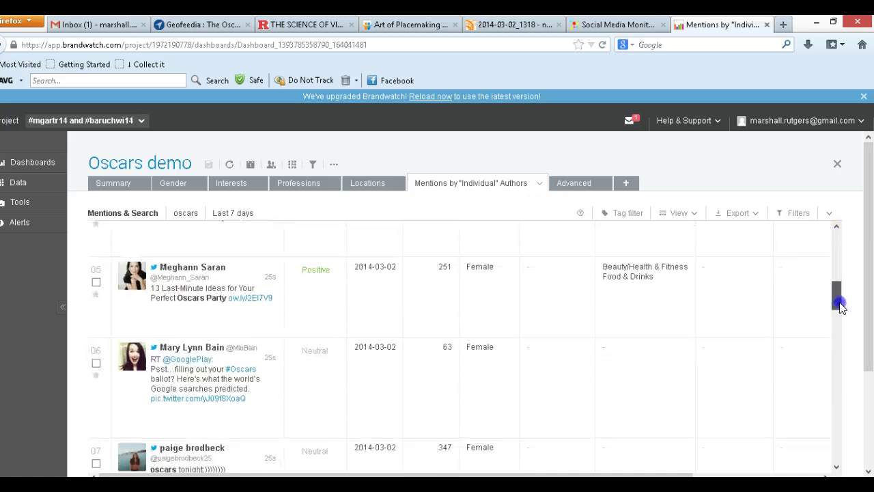
pyautogui.moveTo(841, 320); pyautogui.dragTo(834, 235)
pyautogui.click(534, 288)
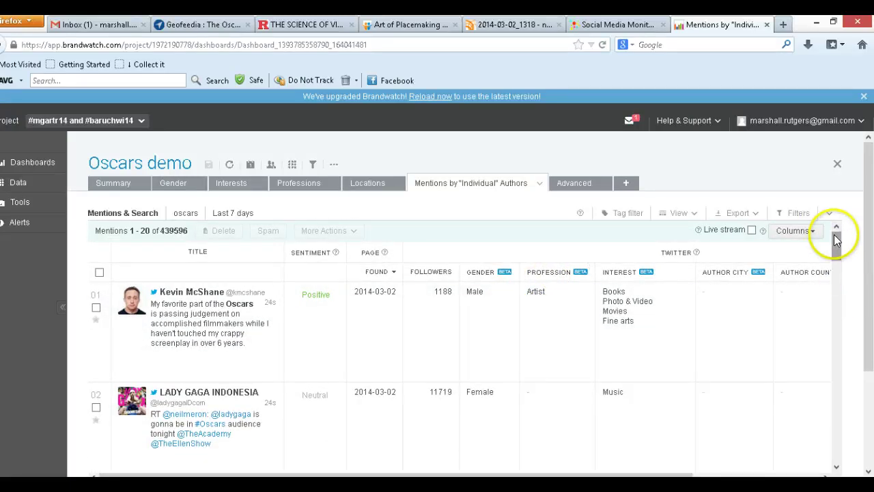
pyautogui.moveTo(836, 239)
pyautogui.mouseDown()
pyautogui.moveTo(829, 429)
pyautogui.moveTo(819, 219)
pyautogui.mouseUp()
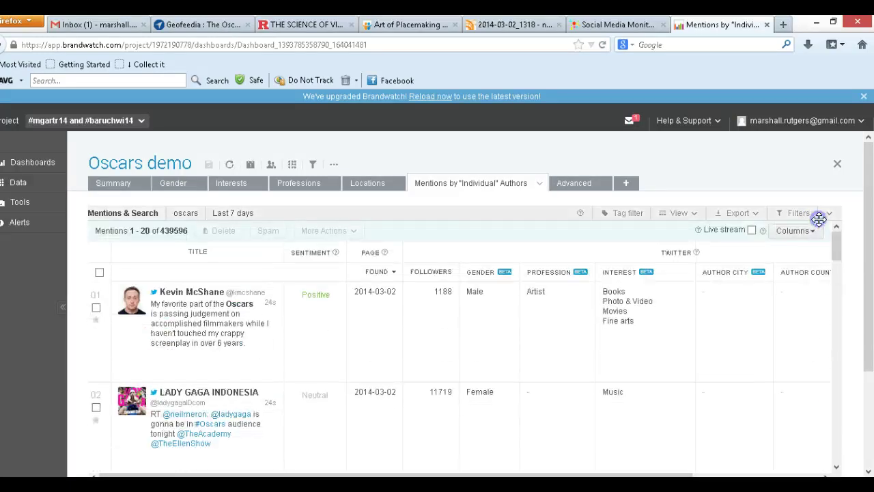
# Review the Advanced view's interests by gender, scrolling to the Top Content panels and back.
pyautogui.click(577, 183)
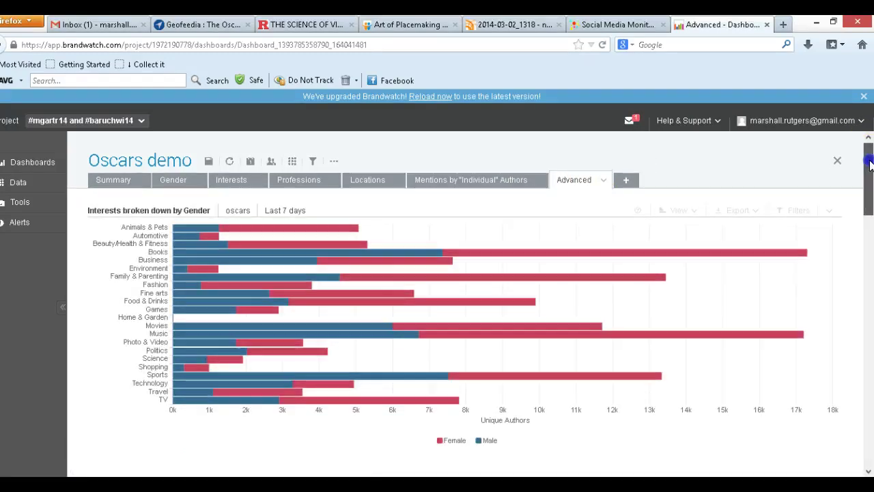
pyautogui.moveTo(869, 164); pyautogui.dragTo(860, 386)
pyautogui.moveTo(859, 386); pyautogui.dragTo(847, 167)
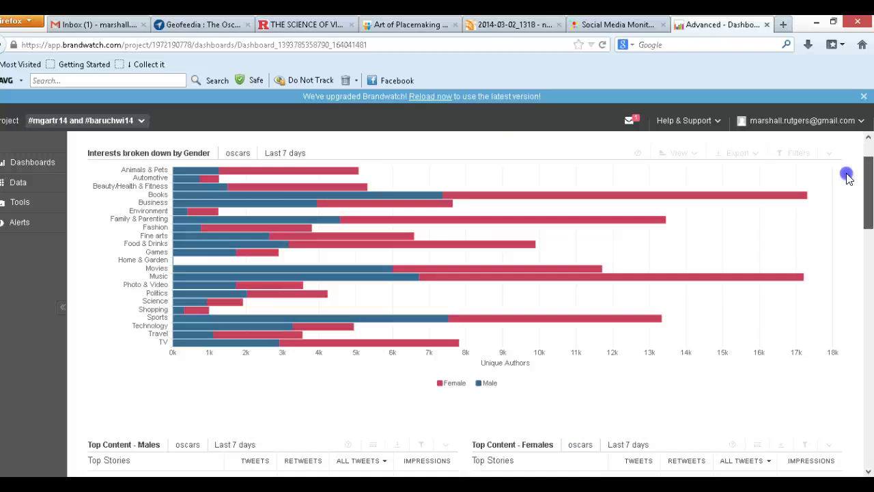